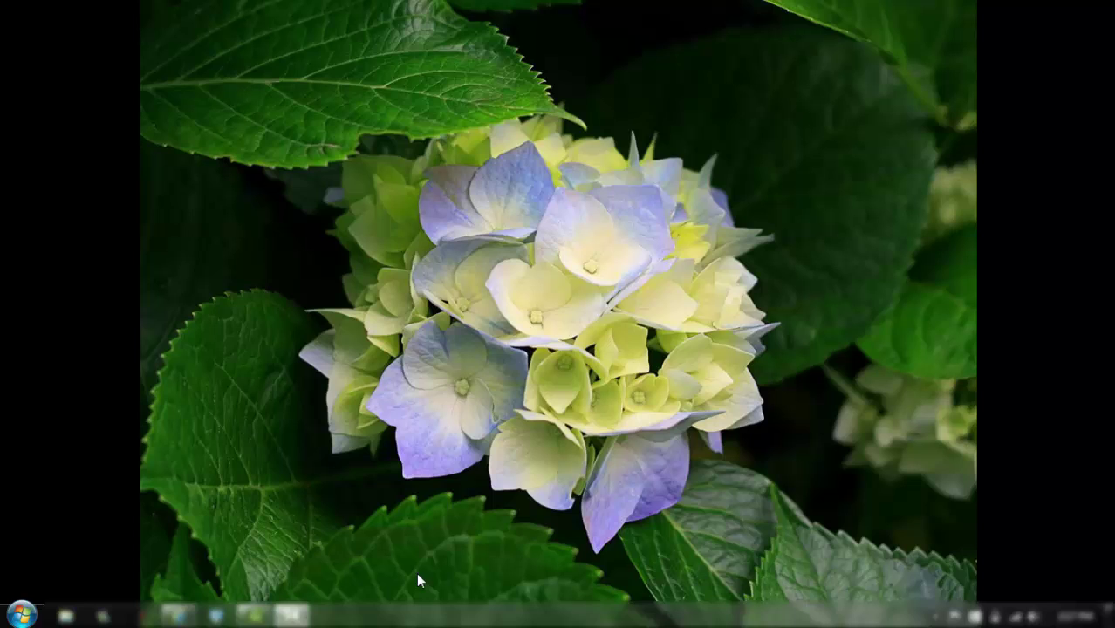
{"action": "left_click", "coordinate": [282, 557]}
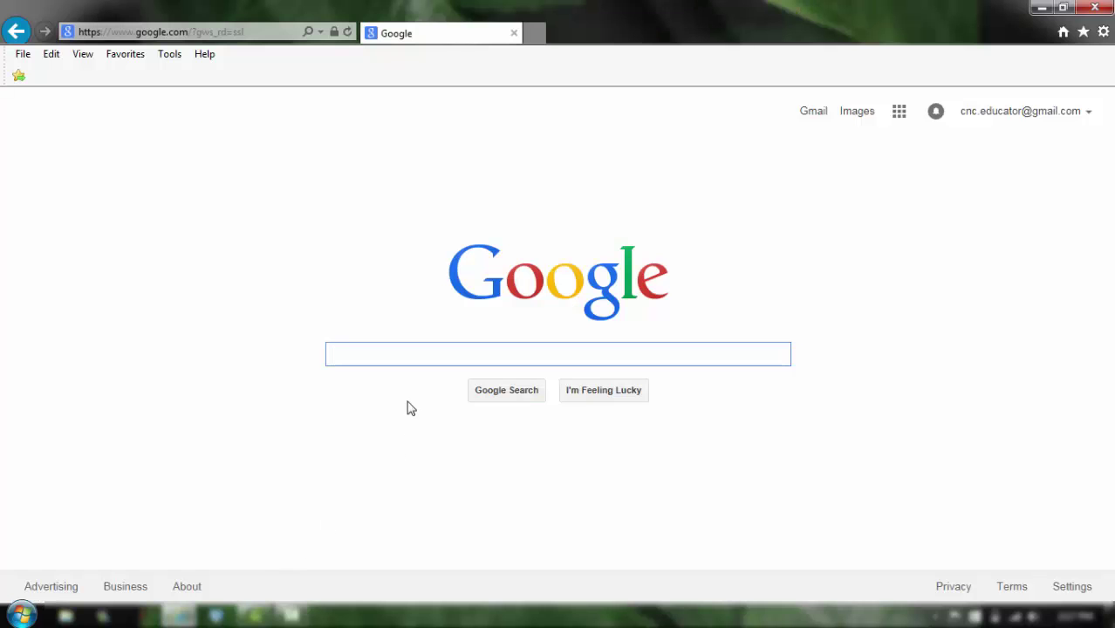
{"action": "left_click", "coordinate": [267, 35]}
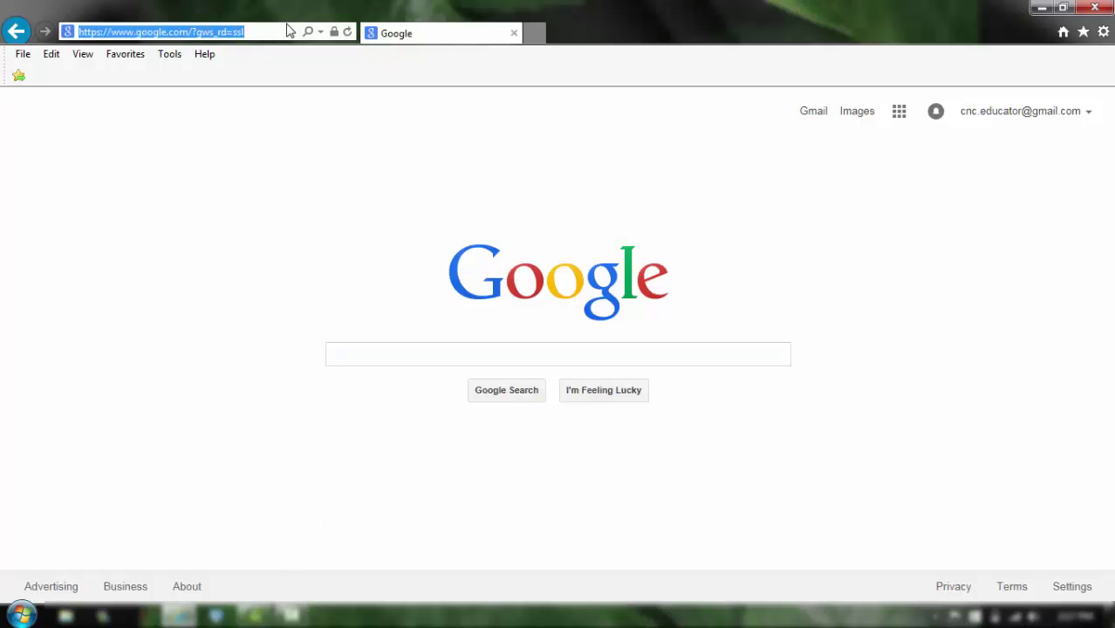
{"action": "type", "text": "ww"}
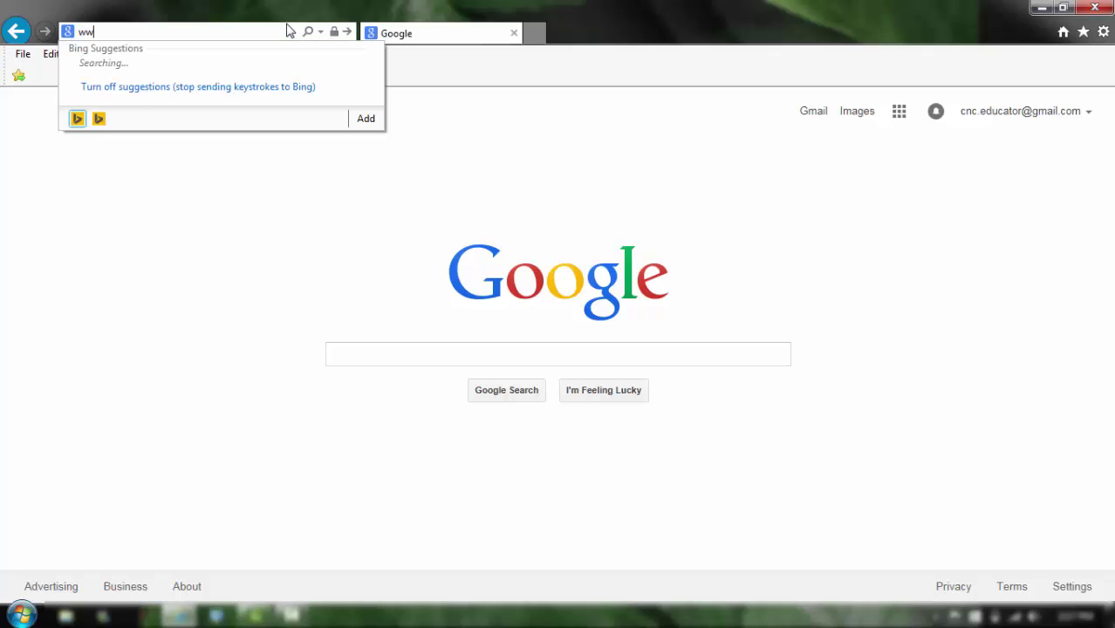
{"action": "type", "text": "w.to"}
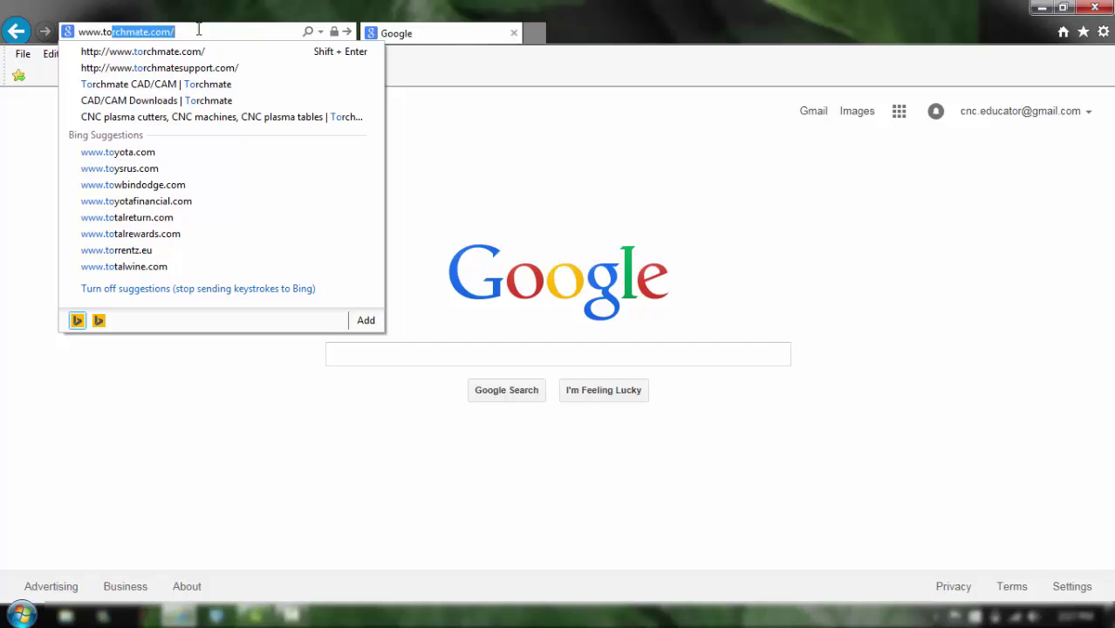
{"action": "left_click", "coordinate": [178, 54]}
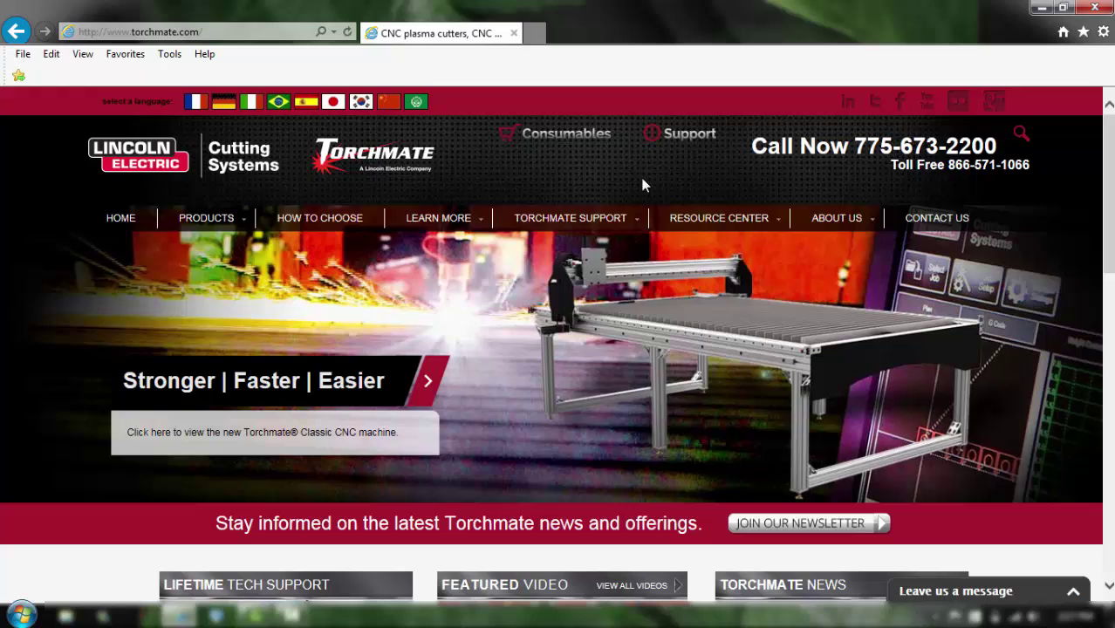
{"action": "mouse_move", "coordinate": [571, 221]}
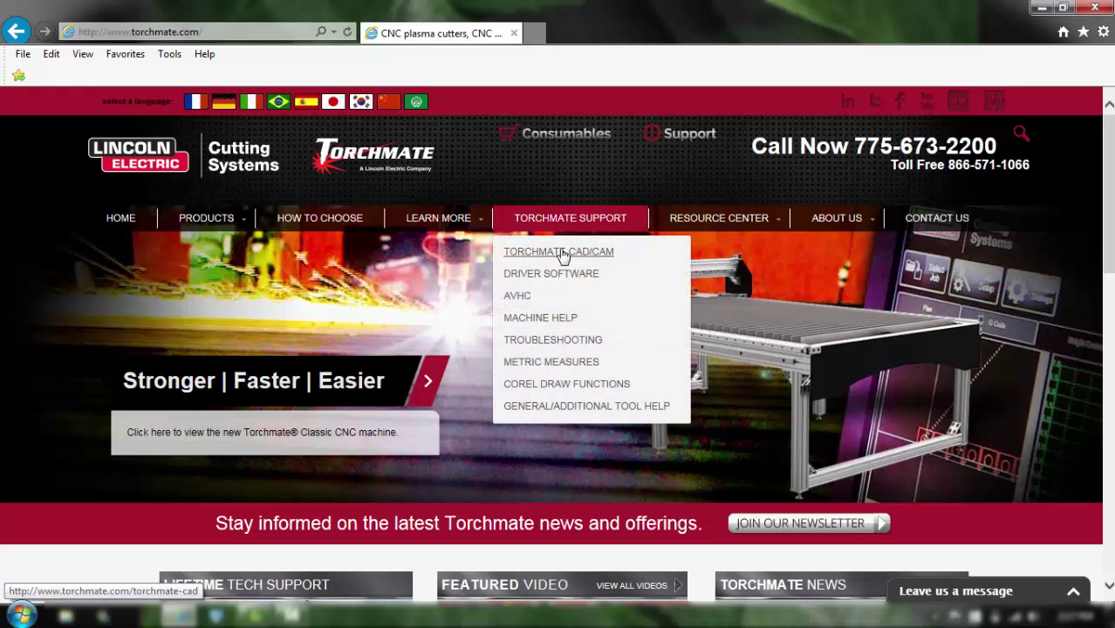
Go through the Torchmate CAD/CAM support page to the CAD/CAM Downloads page
{"action": "left_click", "coordinate": [563, 253]}
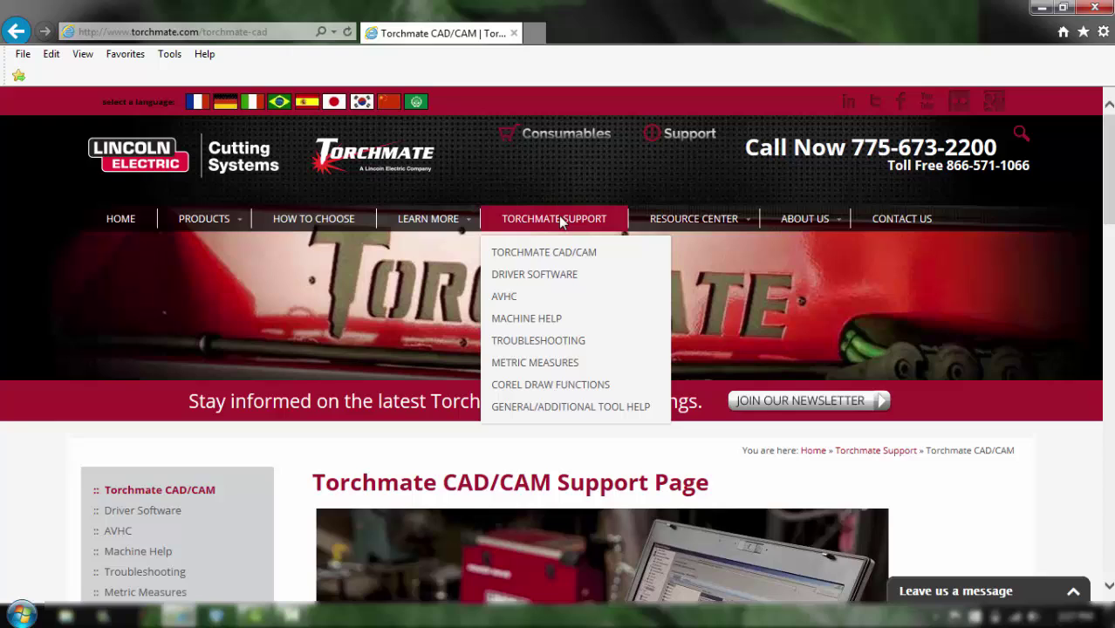
{"action": "scroll", "coordinate": [561, 221], "scroll_direction": "down", "scroll_amount": 9}
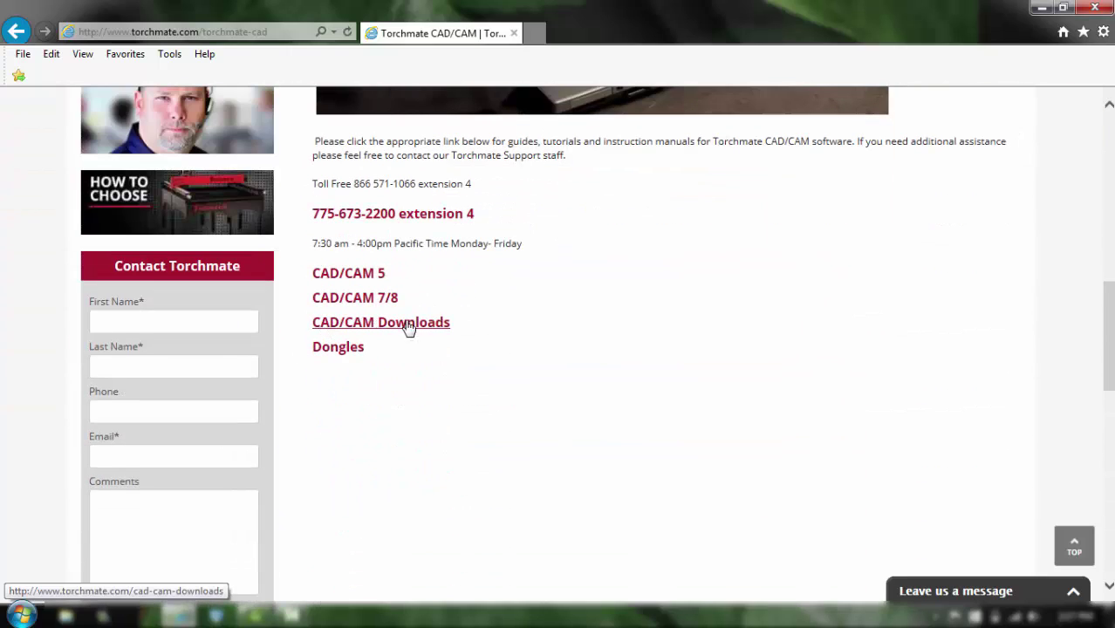
{"action": "left_click", "coordinate": [375, 325]}
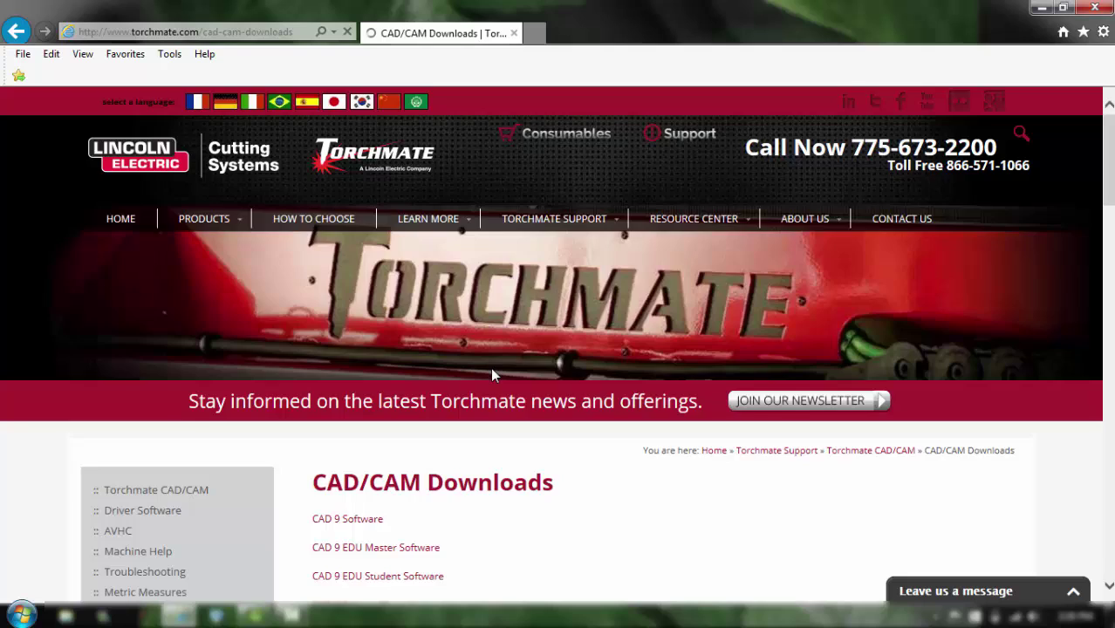
{"action": "scroll", "coordinate": [489, 371], "scroll_direction": "down", "scroll_amount": 3}
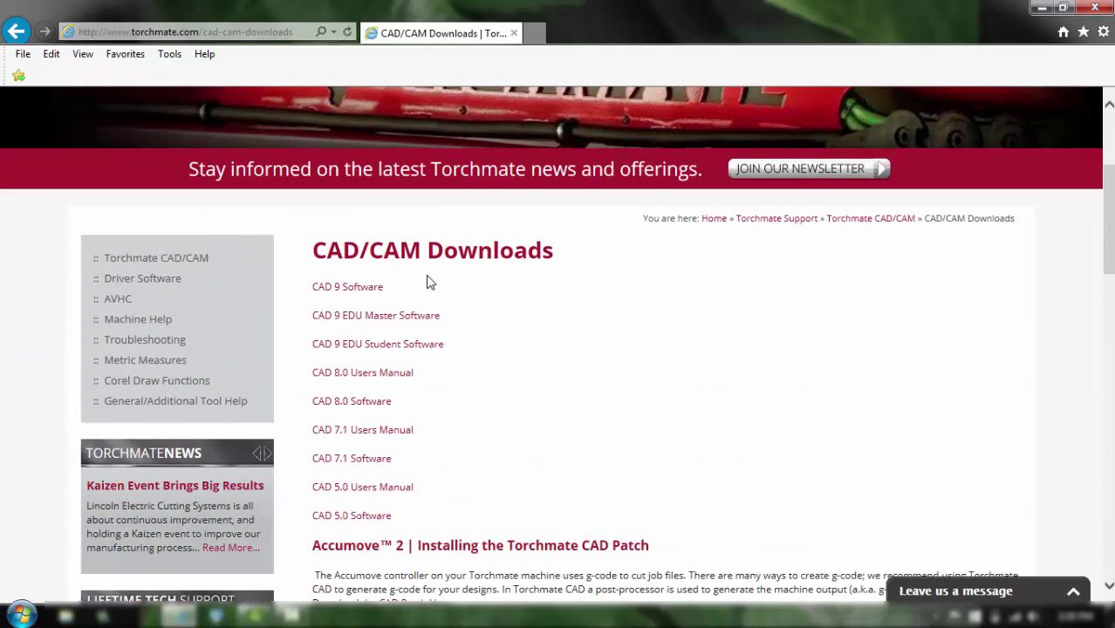
{"action": "left_click", "coordinate": [365, 290]}
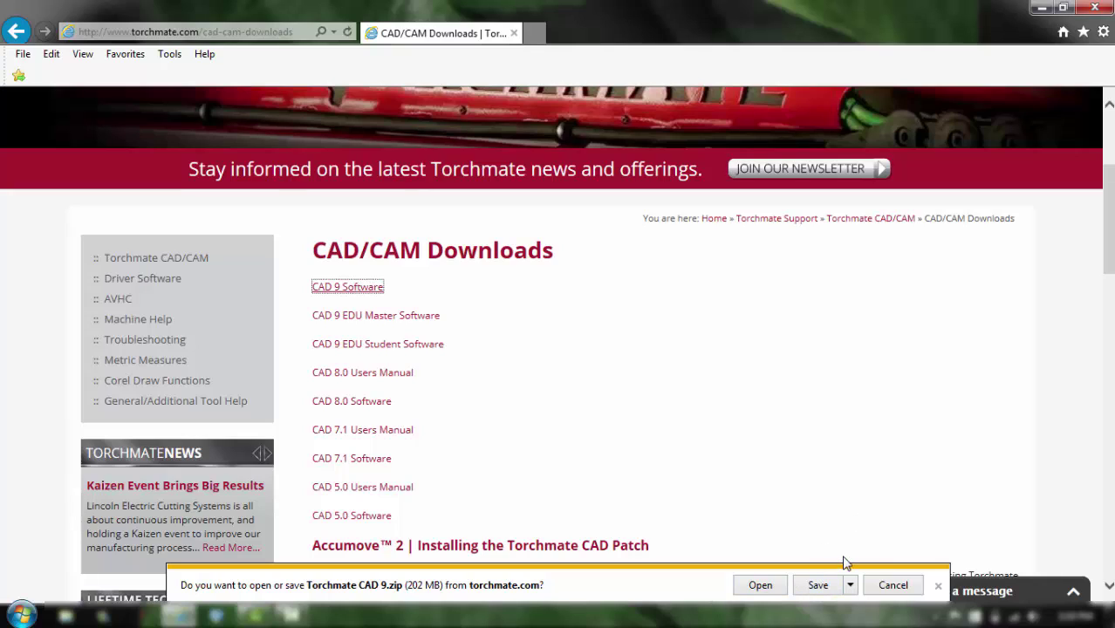
{"action": "left_click", "coordinate": [893, 585]}
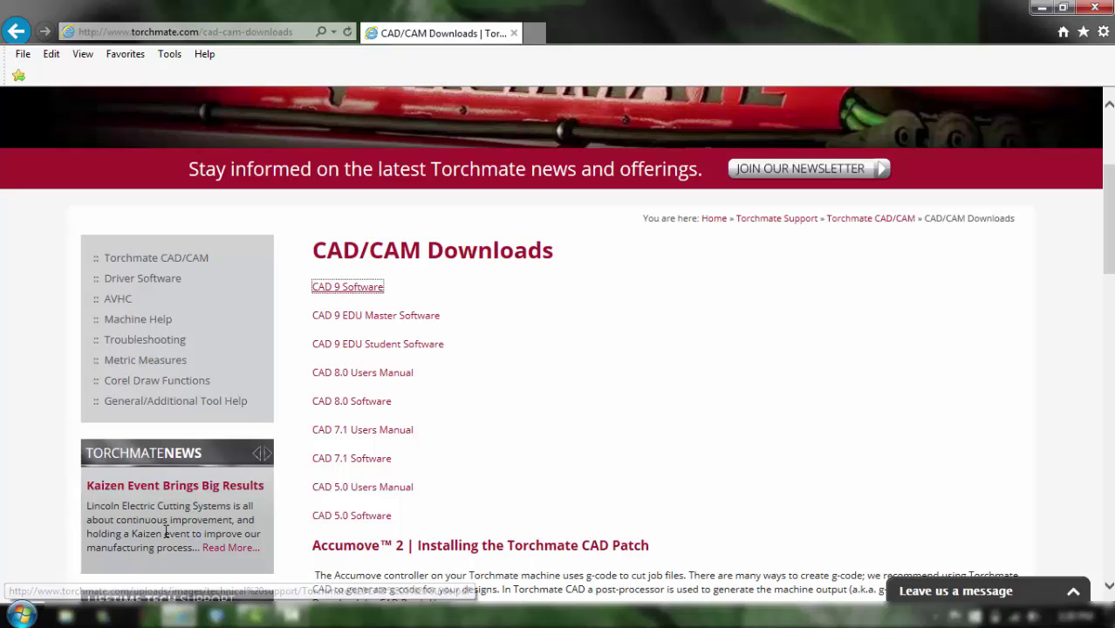
Run the setup application from the TM91_B8_1508JL folder in Windows Explorer
{"action": "left_click", "coordinate": [66, 616]}
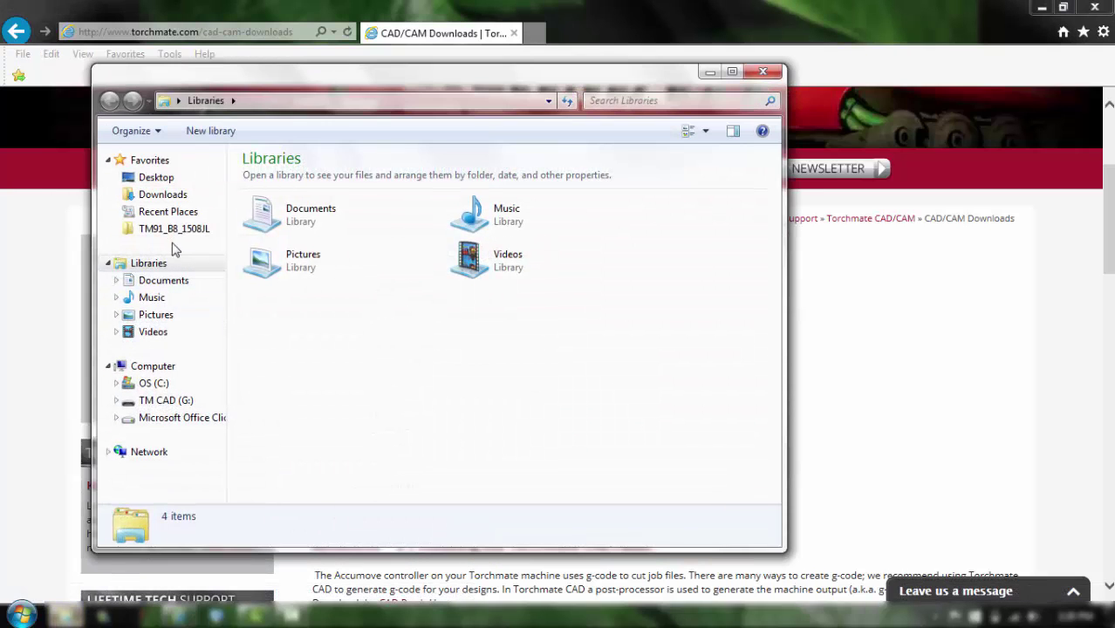
{"action": "left_click", "coordinate": [174, 231]}
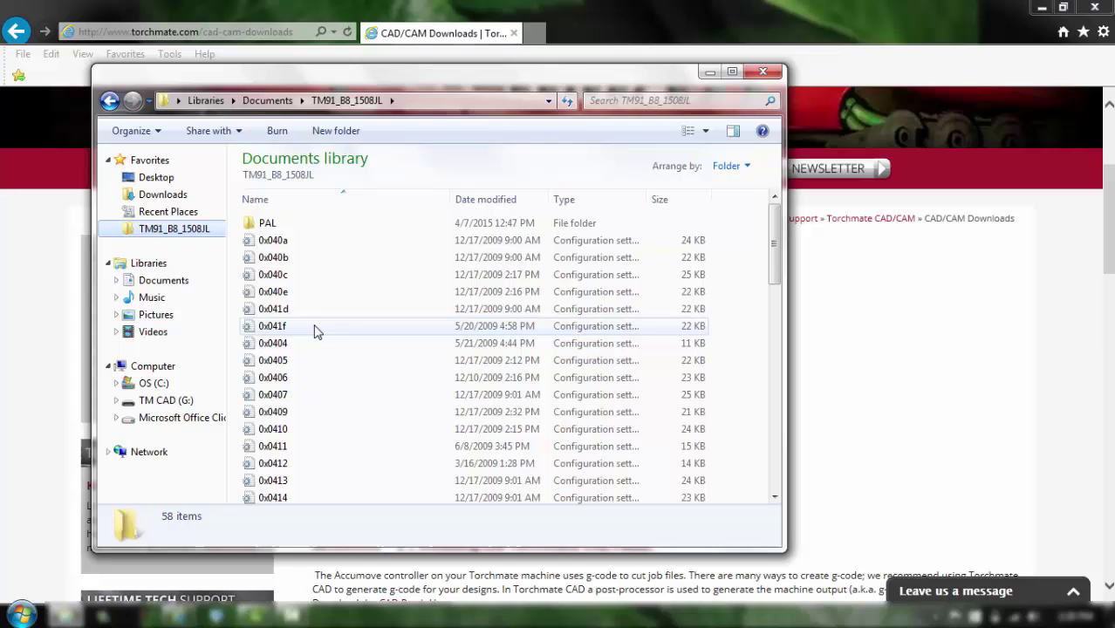
{"action": "left_click_drag", "start_coordinate": [775, 266], "coordinate": [774, 450]}
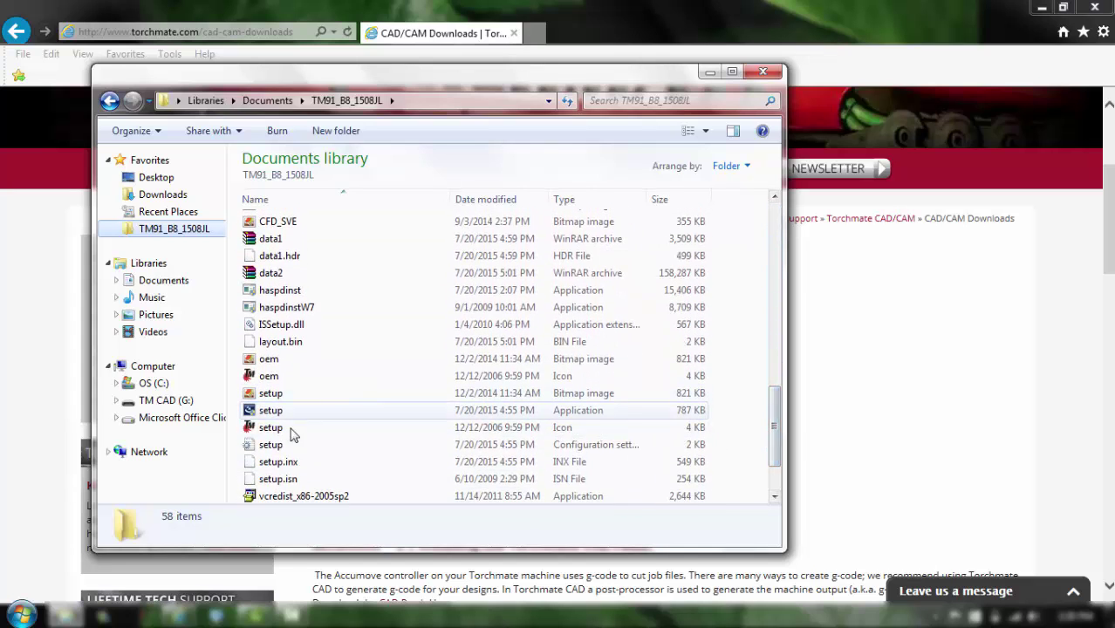
{"action": "left_click", "coordinate": [269, 414]}
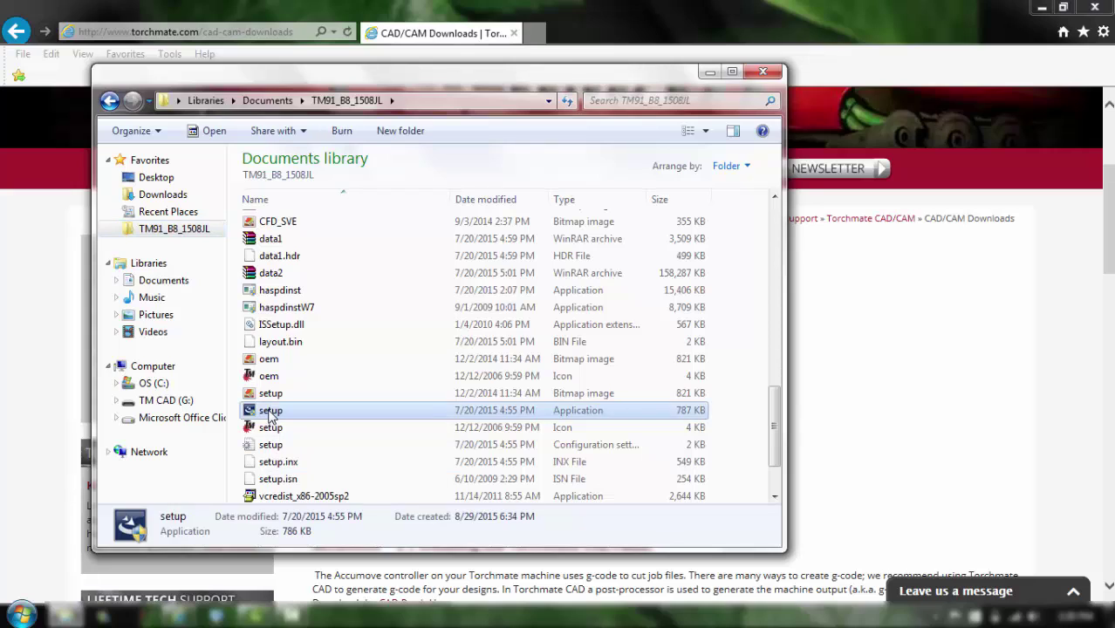
{"action": "double_click", "coordinate": [270, 416]}
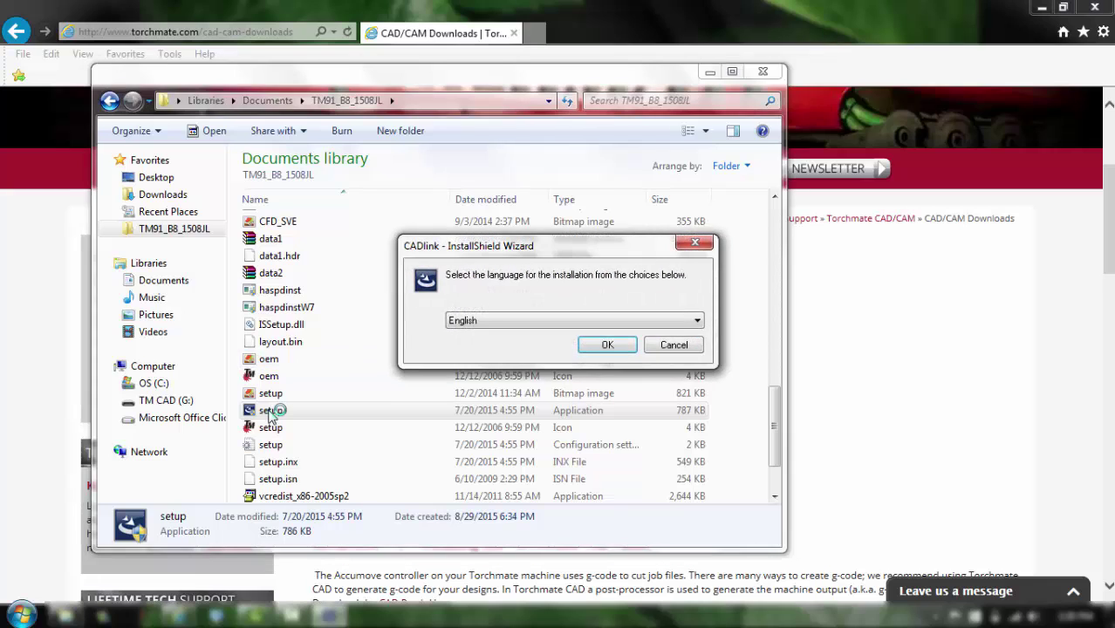
Confirm English as the CADlink installer language
{"action": "left_click", "coordinate": [698, 321]}
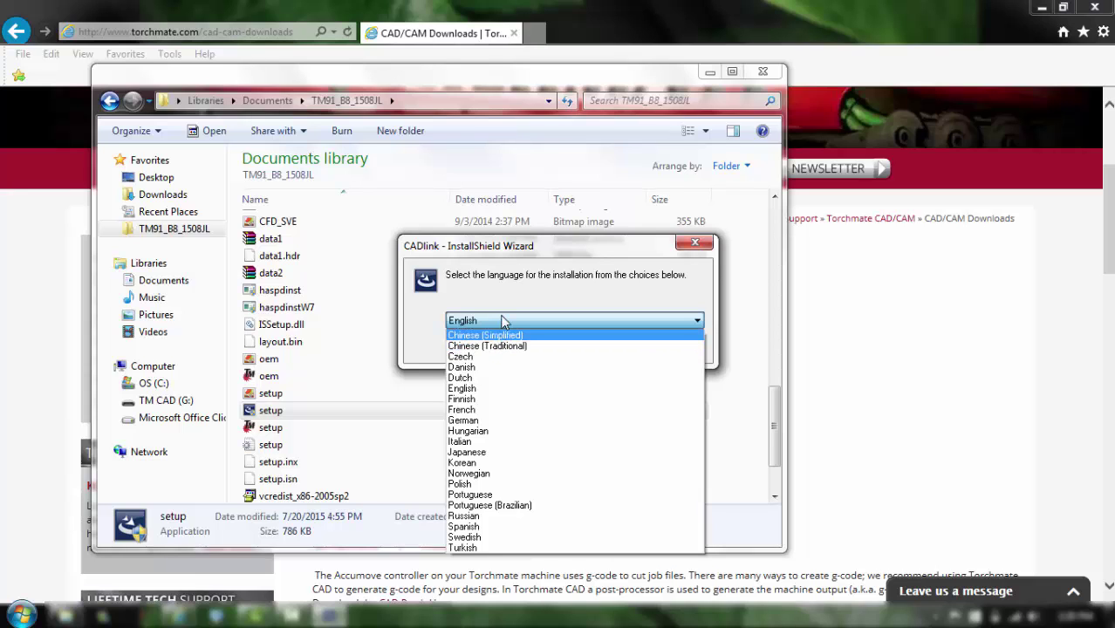
{"action": "left_click", "coordinate": [594, 320]}
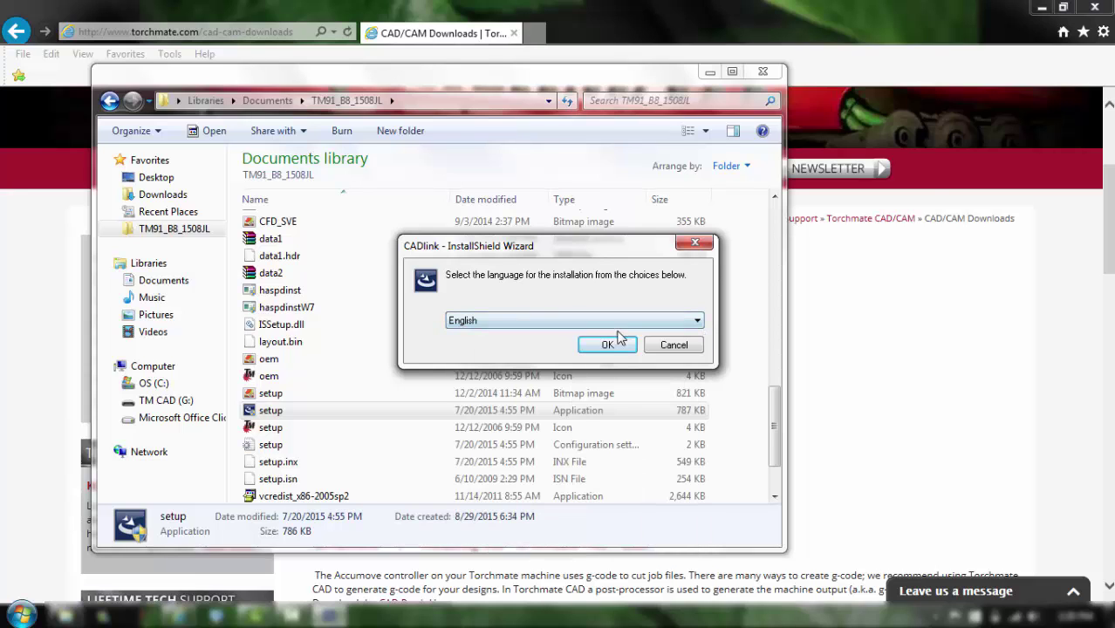
{"action": "left_click", "coordinate": [611, 345]}
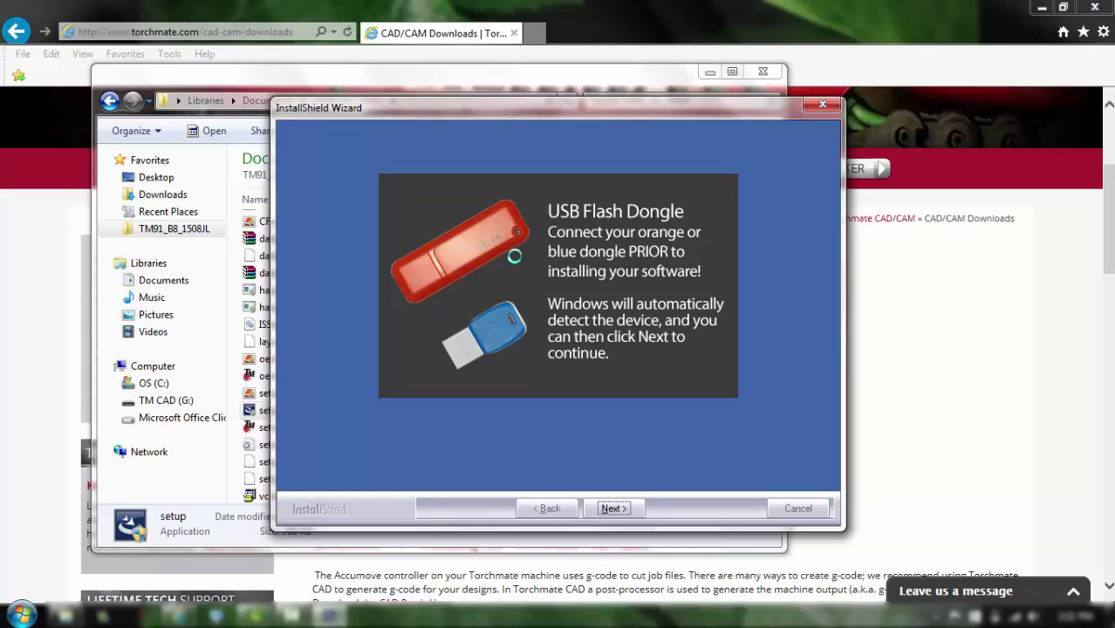
Get past the dongle notice and welcome page, and accept the license agreement
{"action": "left_click", "coordinate": [612, 509]}
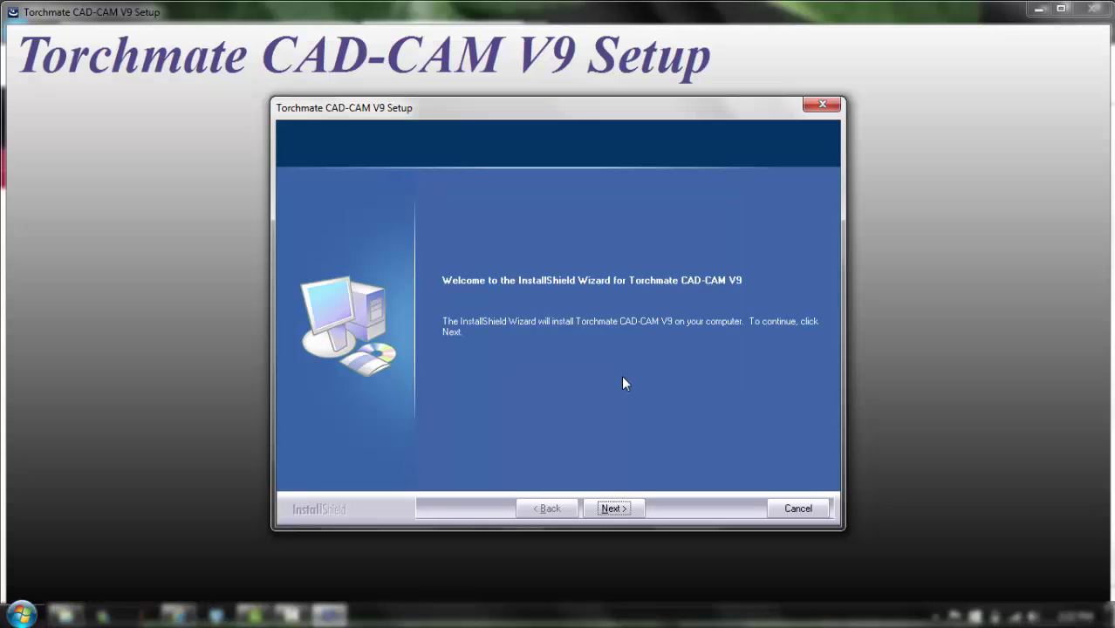
{"action": "left_click", "coordinate": [618, 512]}
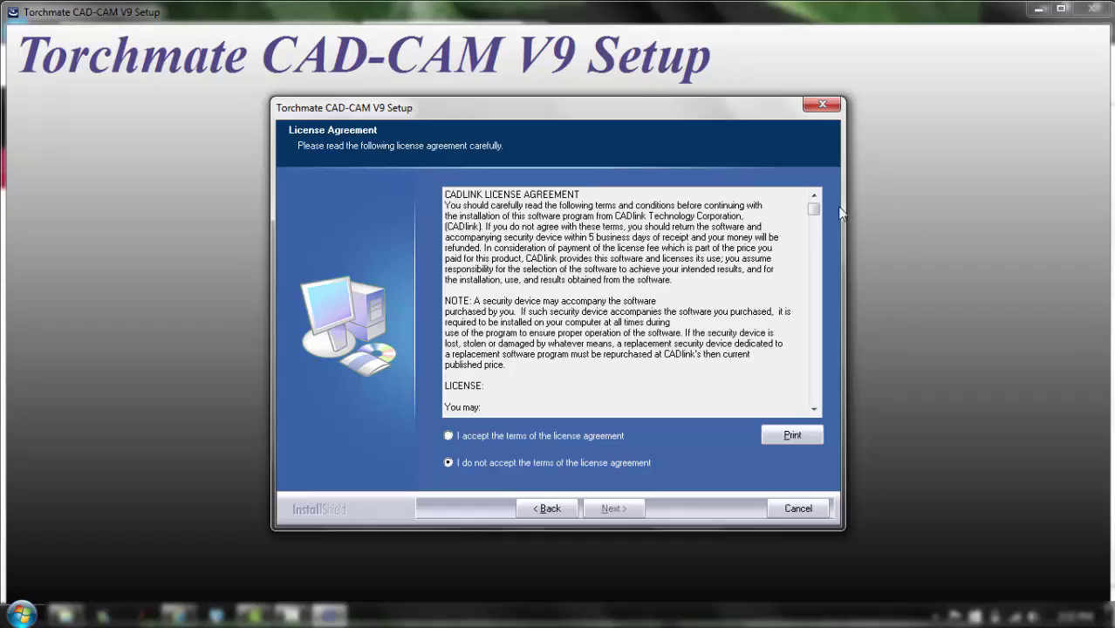
{"action": "mouse_move", "coordinate": [813, 210]}
{"action": "left_mouse_down"}
{"action": "mouse_move", "coordinate": [807, 384]}
{"action": "mouse_move", "coordinate": [829, 215]}
{"action": "left_mouse_up"}
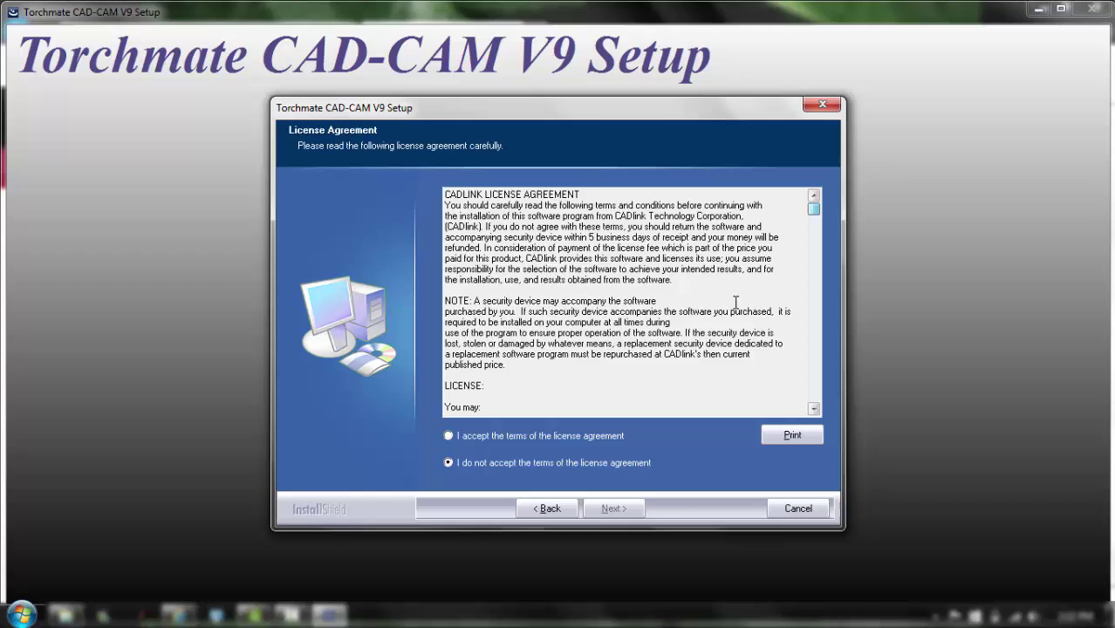
{"action": "left_click", "coordinate": [489, 437]}
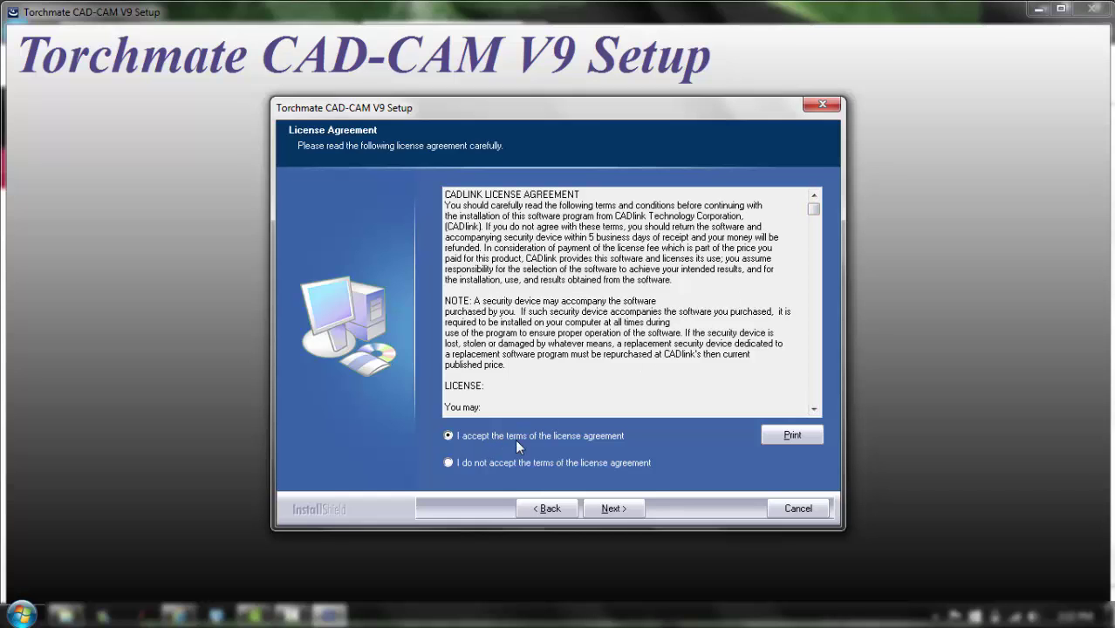
{"action": "left_click", "coordinate": [620, 513]}
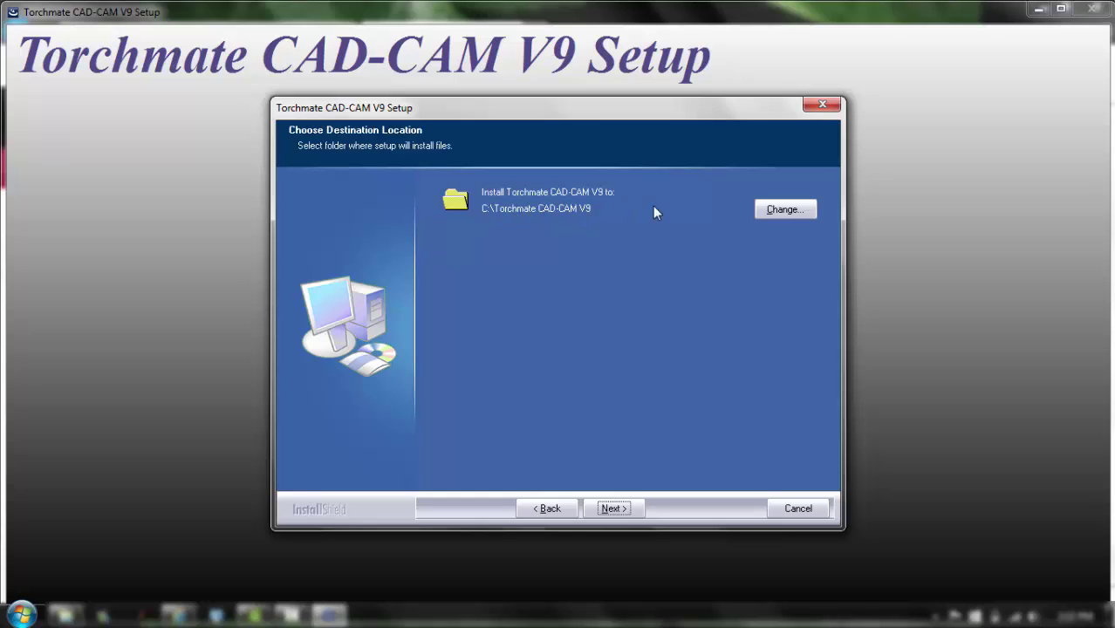
Choose Full Install to C:\Torchmate CAD-CAM V9 with the default program folder and Imperial units
{"action": "left_click", "coordinate": [614, 509]}
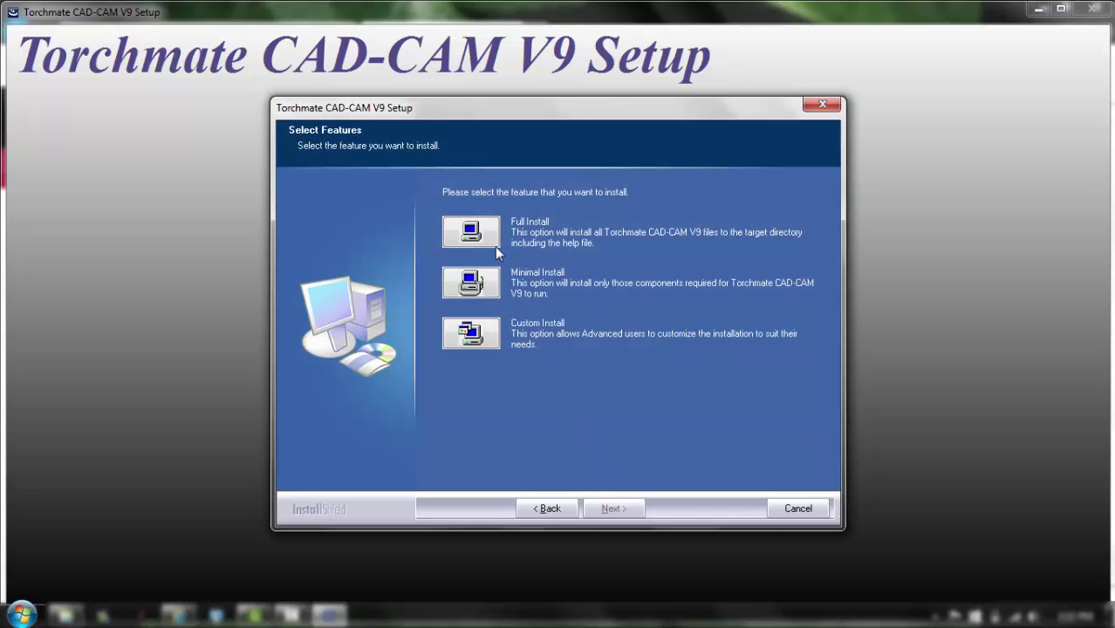
{"action": "left_click", "coordinate": [471, 232]}
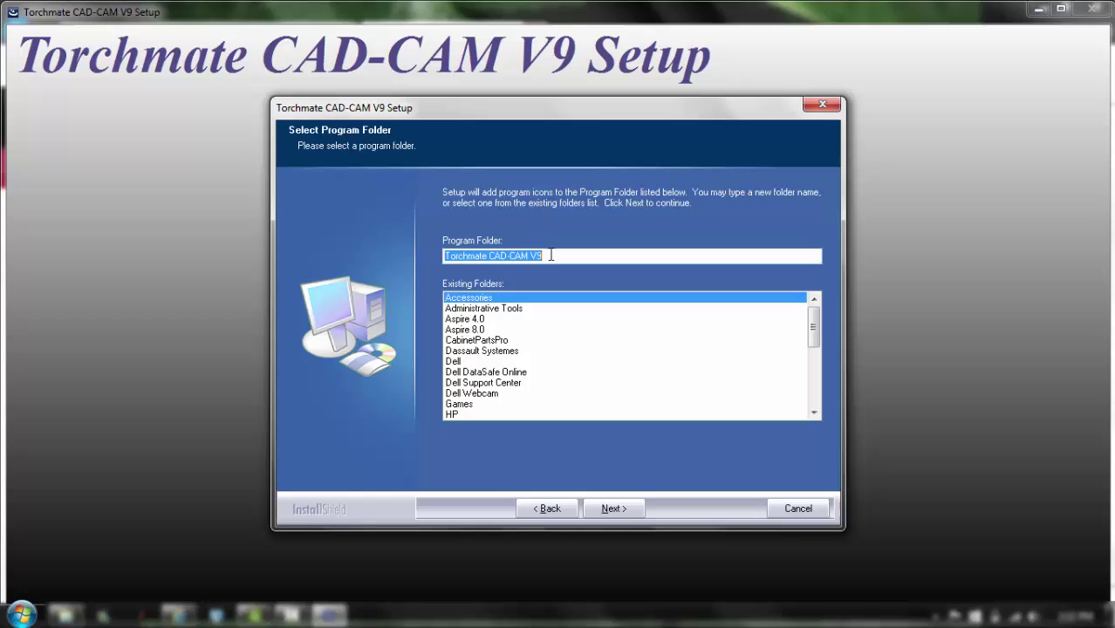
{"action": "left_click", "coordinate": [610, 509]}
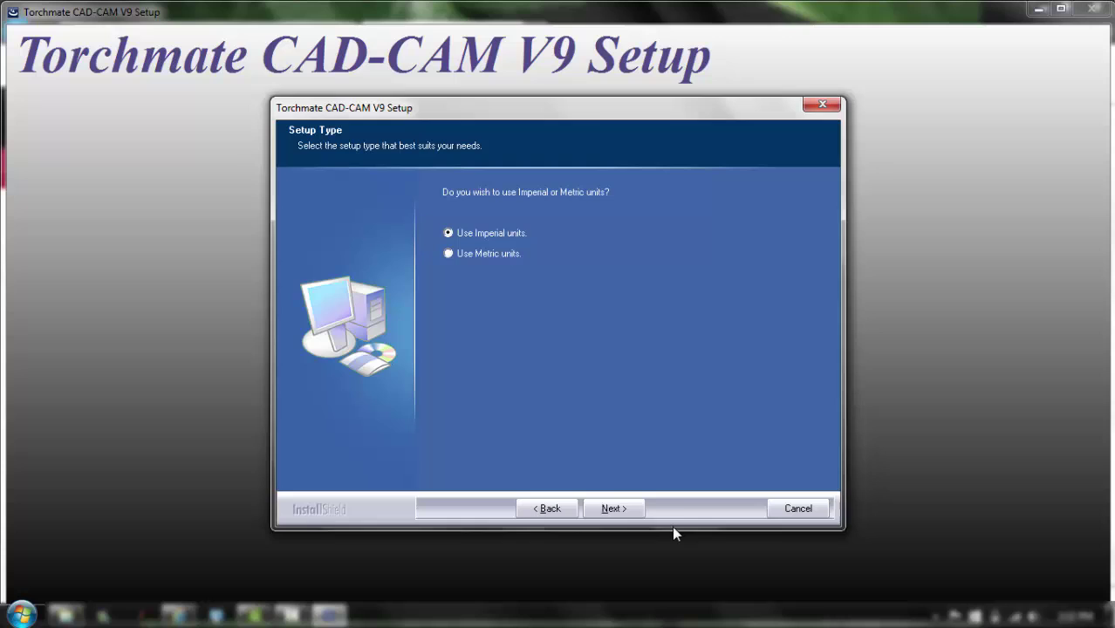
{"action": "left_click", "coordinate": [613, 507]}
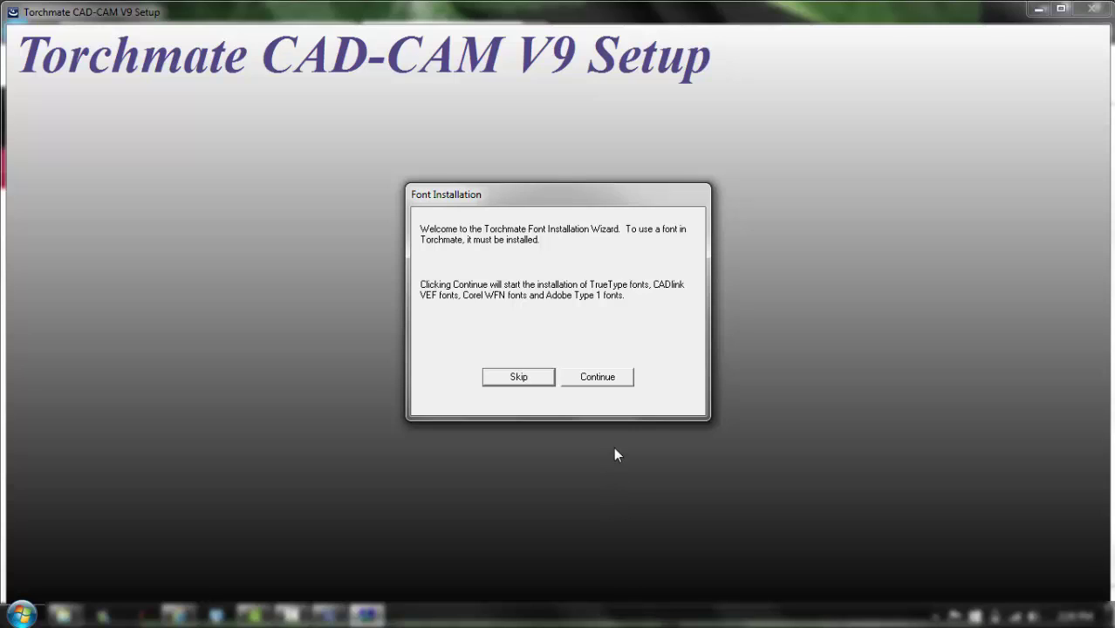
Install the TrueType fonts and the fonts found on C:\, then close the font wizard
{"action": "left_click", "coordinate": [605, 378]}
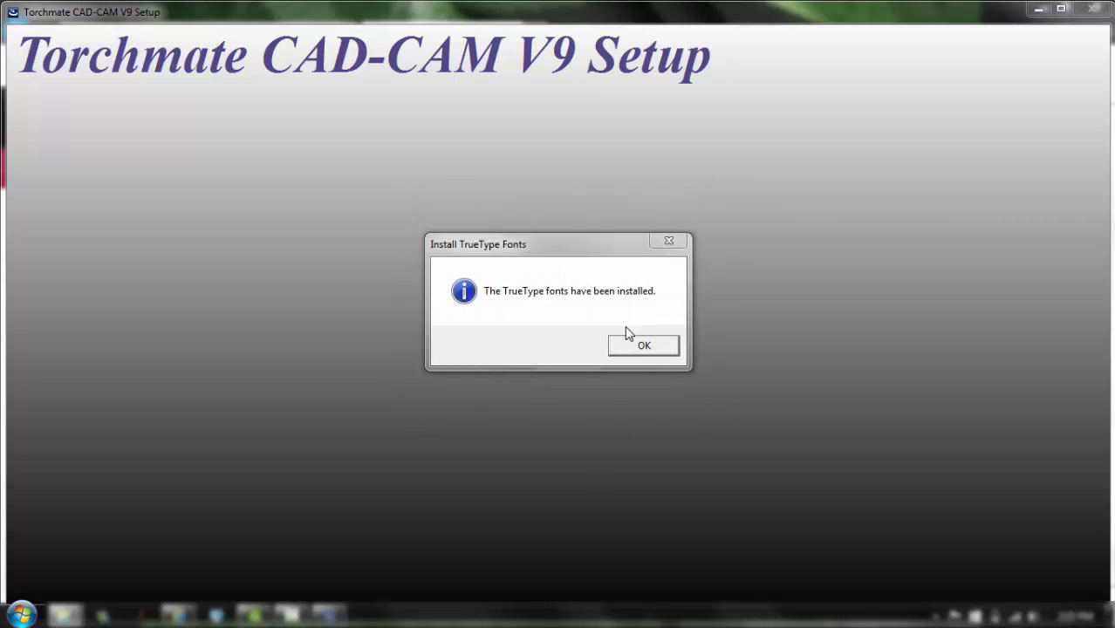
{"action": "left_click", "coordinate": [642, 347]}
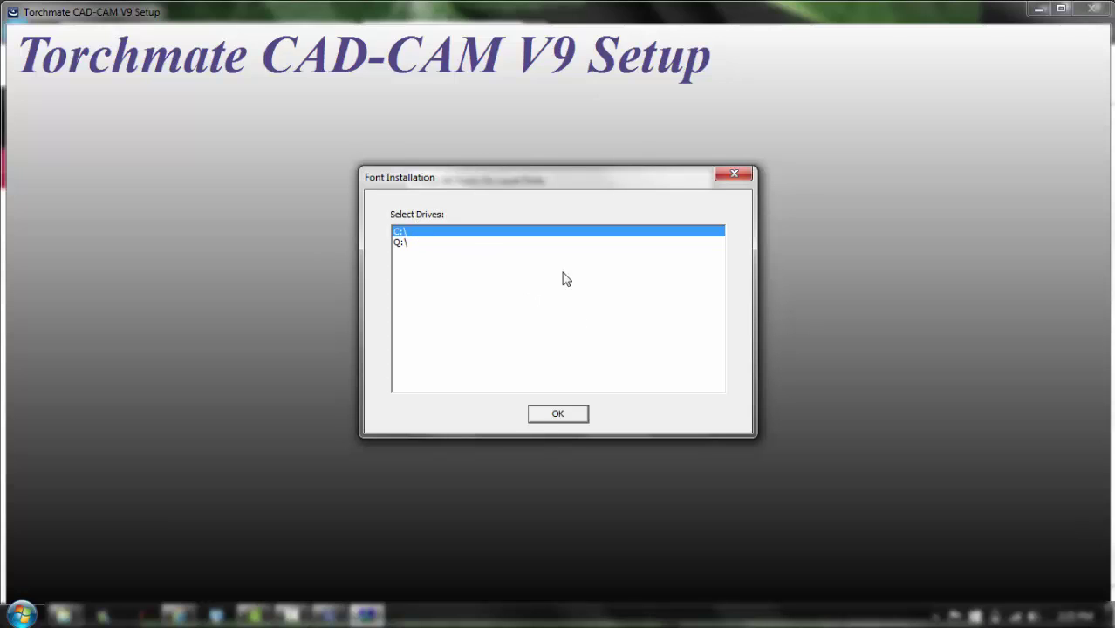
{"action": "left_click", "coordinate": [554, 415]}
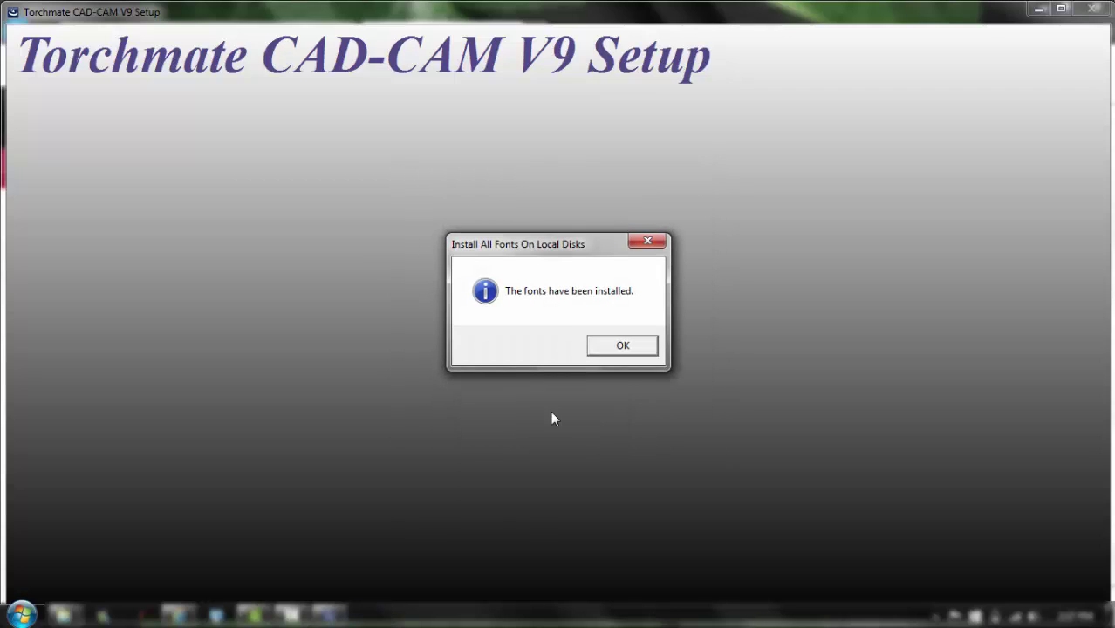
{"action": "left_click", "coordinate": [600, 345]}
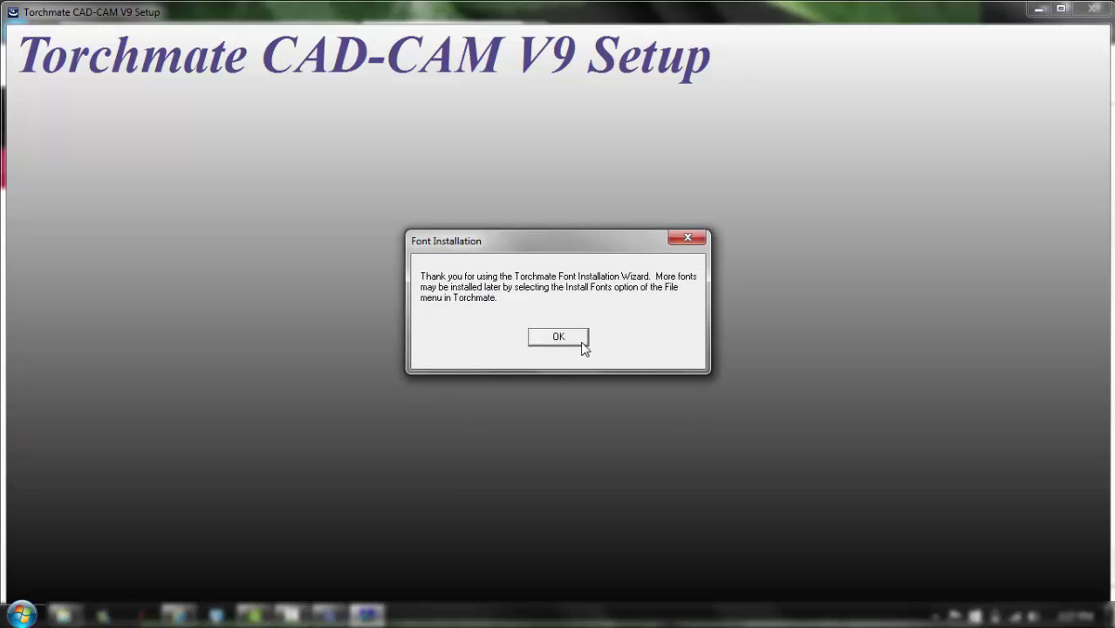
{"action": "left_click", "coordinate": [574, 338]}
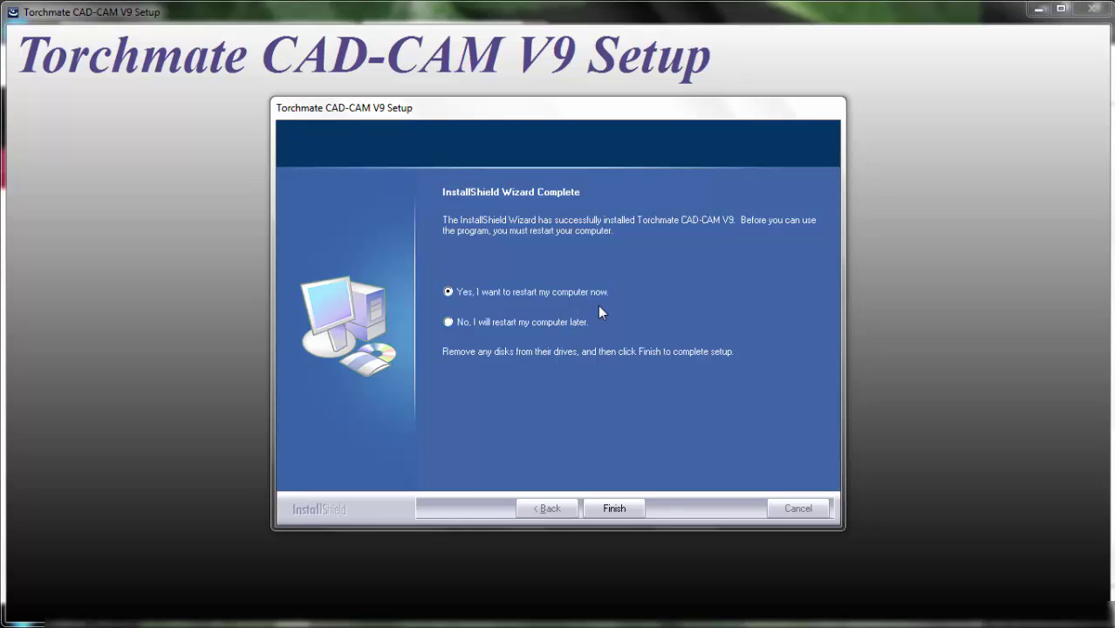
Choose 'No, I will restart my computer later' and finish the setup
{"action": "left_click", "coordinate": [543, 325]}
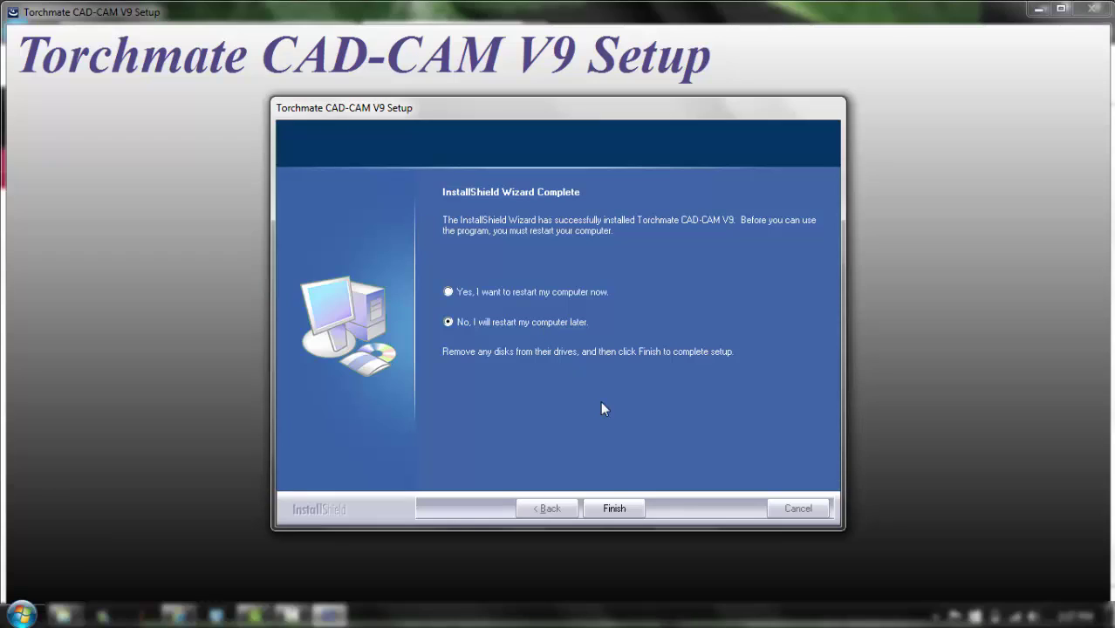
{"action": "left_click", "coordinate": [614, 509]}
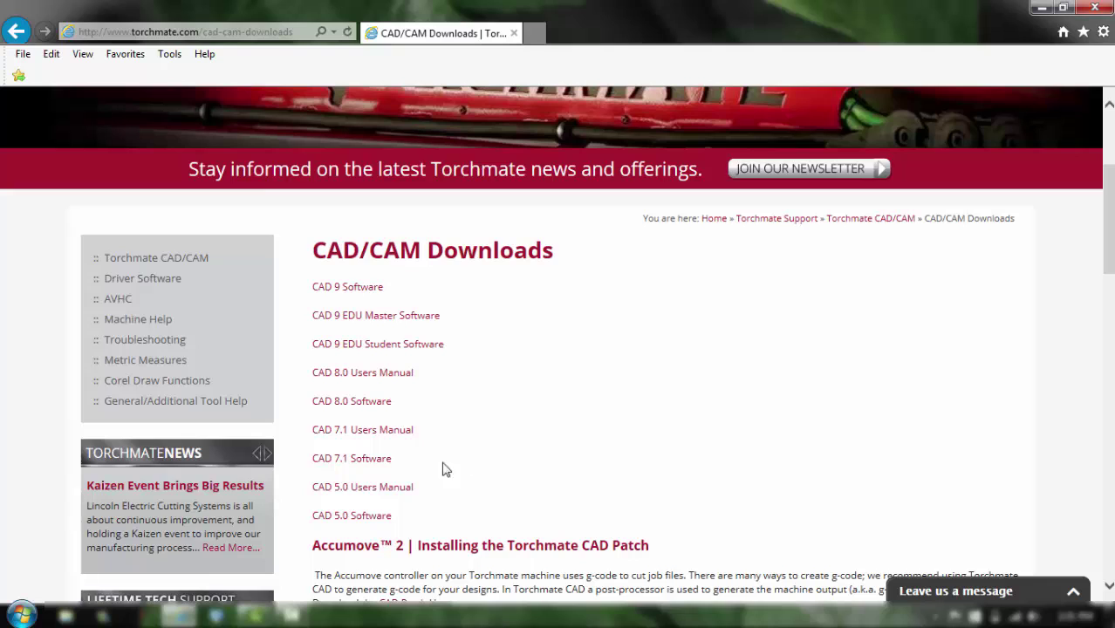
Start Torchmate CAD-CAM V9 from the Windows Start menu
{"action": "left_click", "coordinate": [21, 615]}
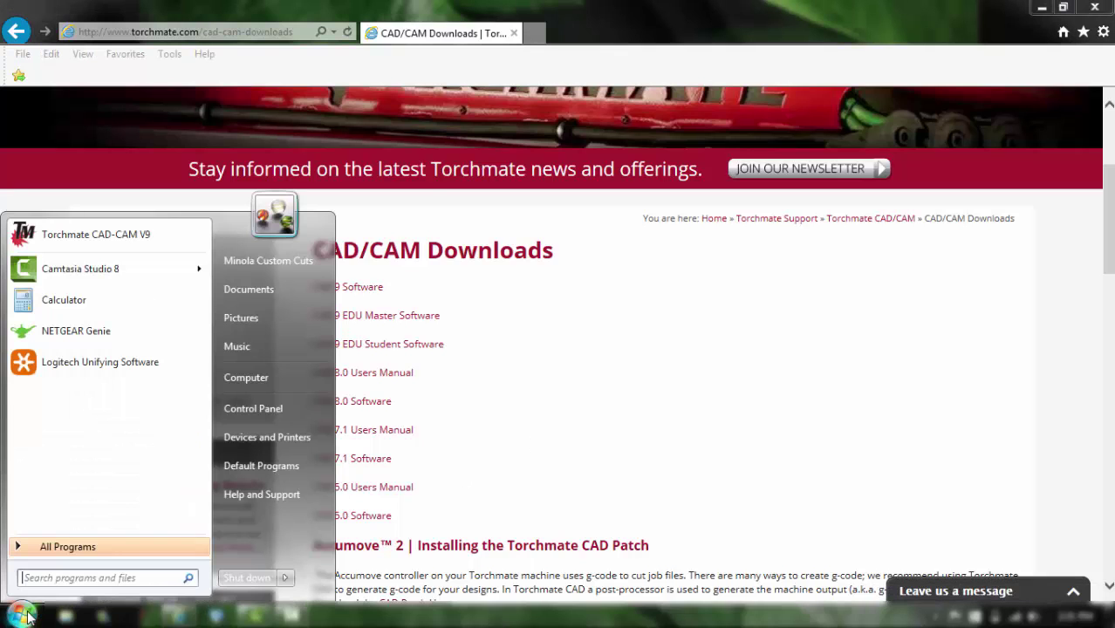
{"action": "left_click", "coordinate": [111, 238]}
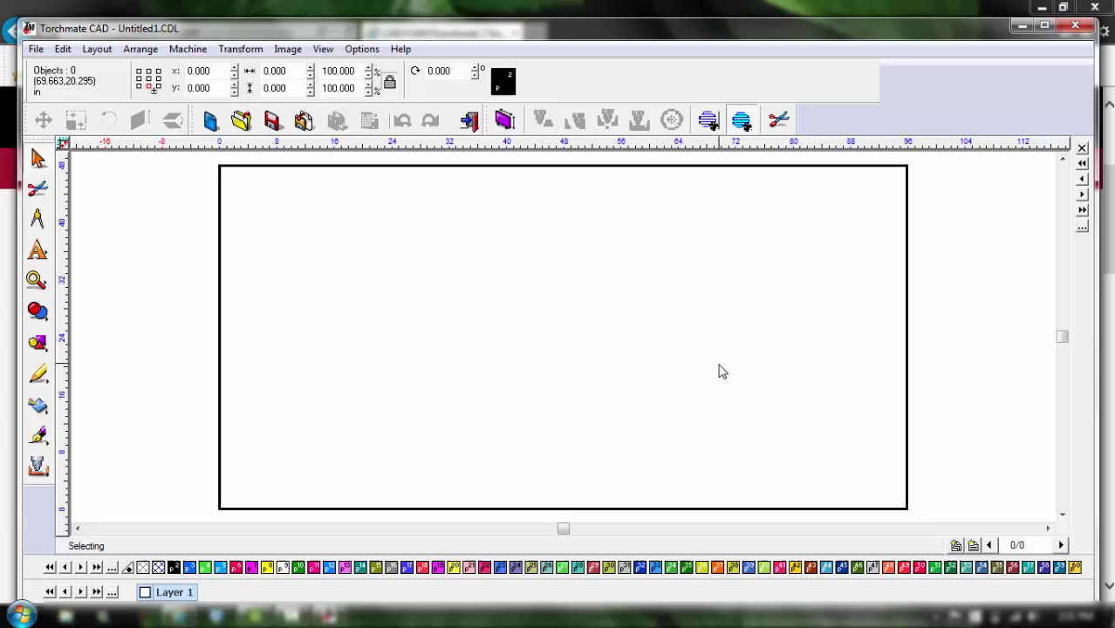
Open Help > About Torchmate and select the S/N value to confirm it ends in #0
{"action": "left_click", "coordinate": [401, 49]}
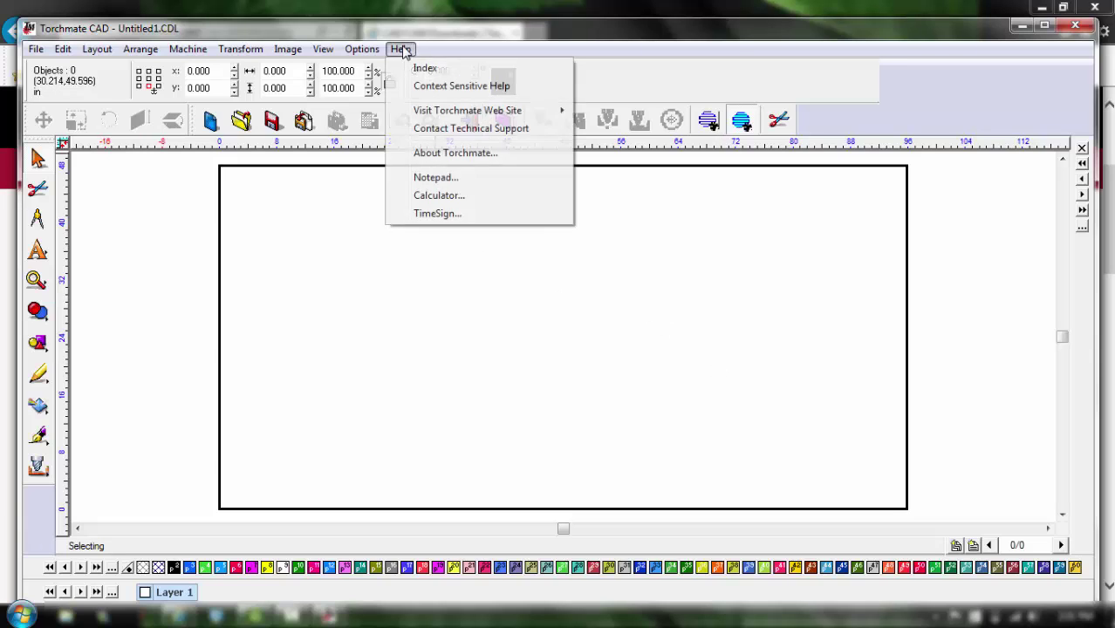
{"action": "left_click", "coordinate": [449, 154]}
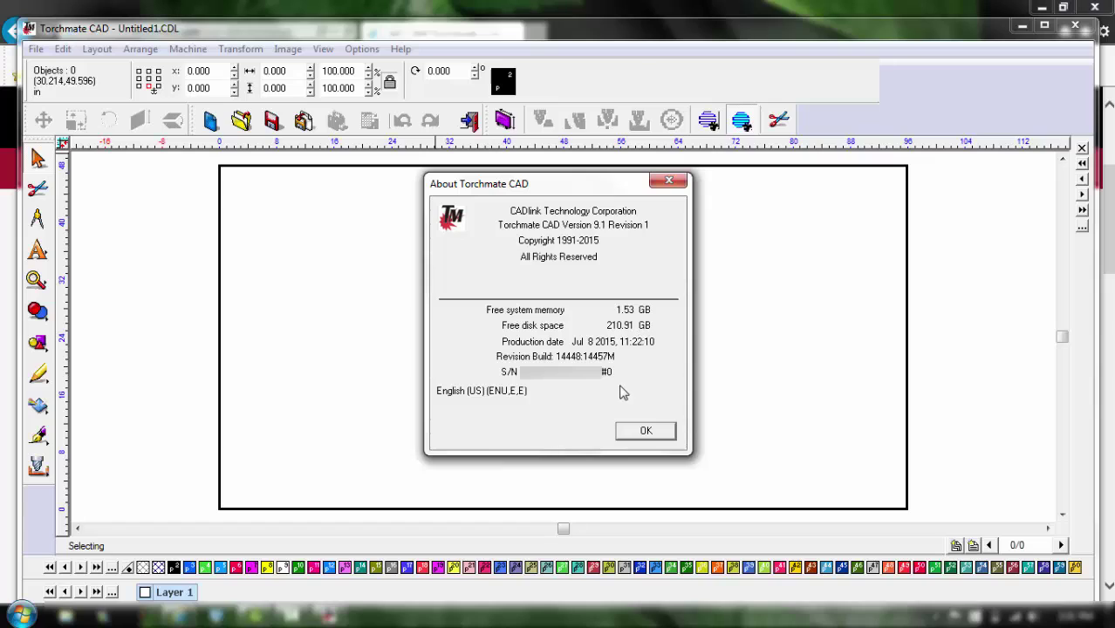
{"action": "double_click", "coordinate": [608, 373]}
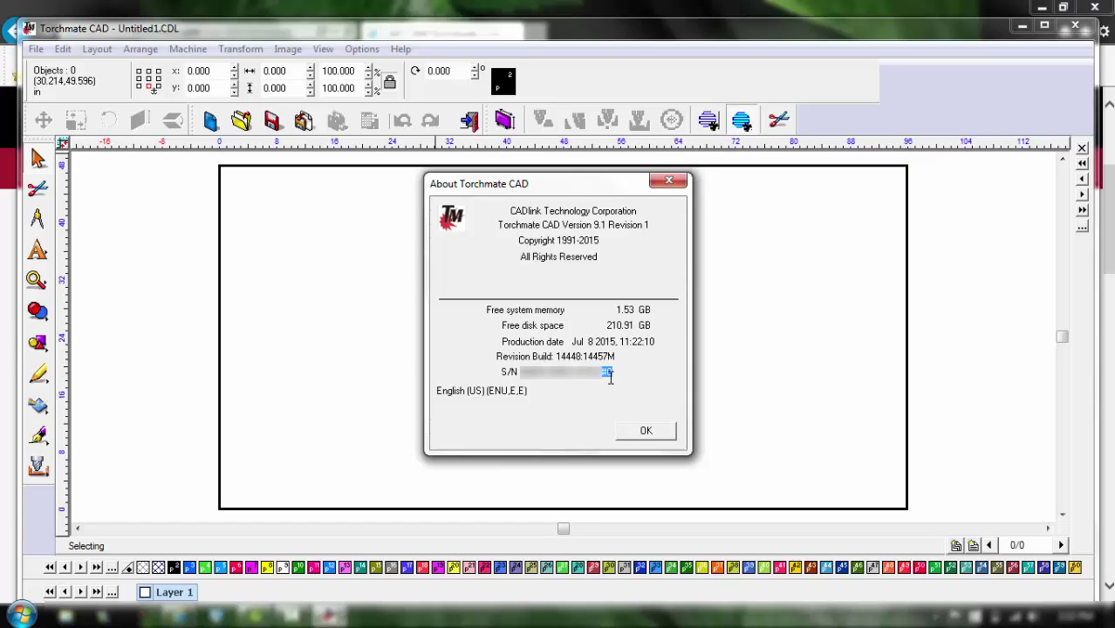
Close the About Torchmate CAD dialog to return to the blank Untitled1.CDL drawing
{"action": "key", "text": "Return"}
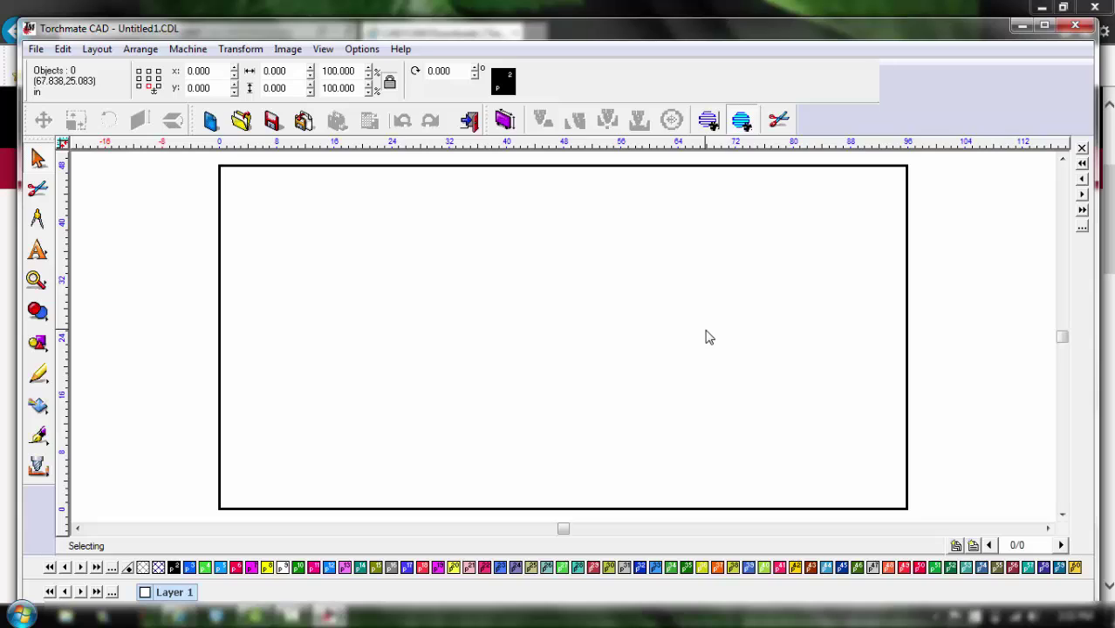